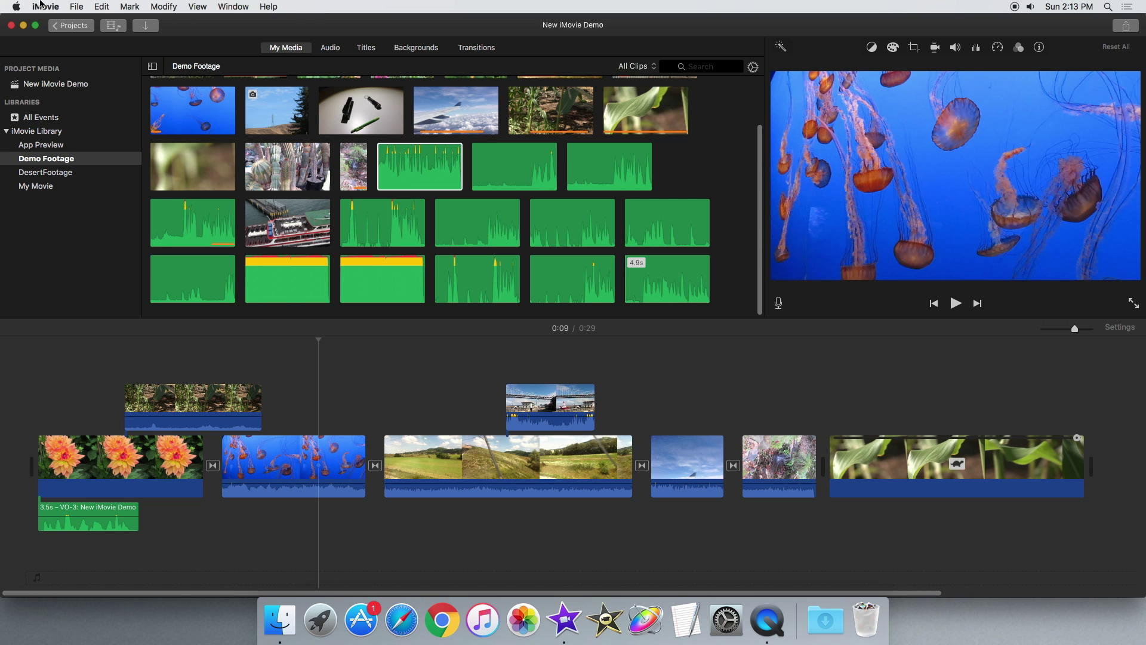
Check the installed iMovie version in the About iMovie window, then close it.
{"action": "left_click", "coordinate": [43, 7]}
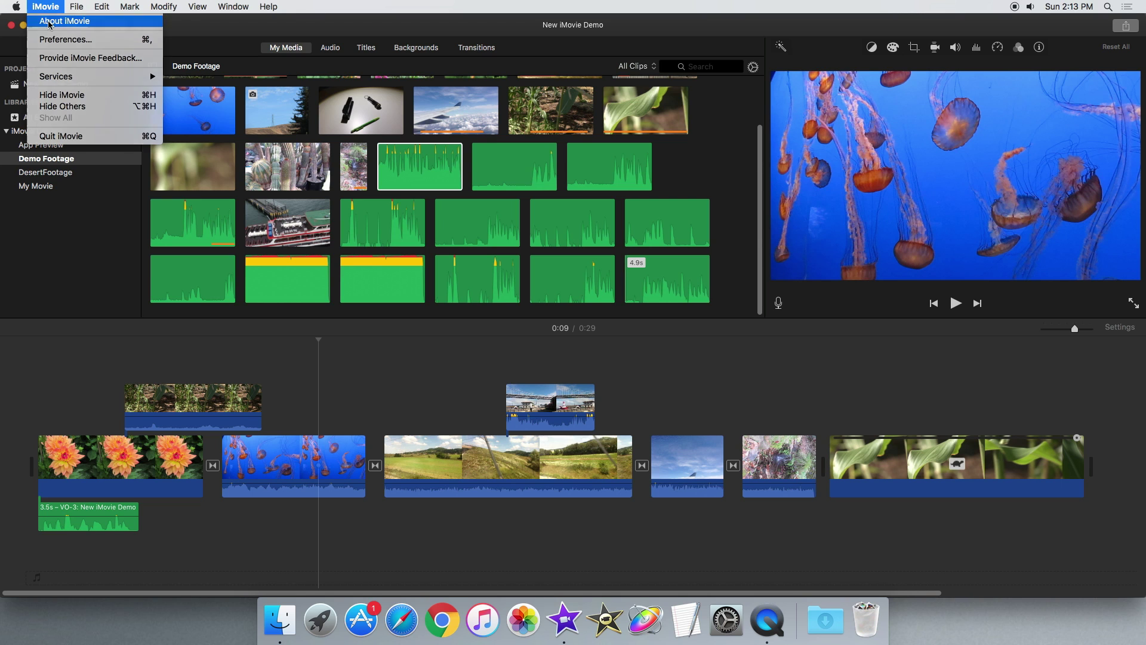
{"action": "left_click", "coordinate": [55, 18]}
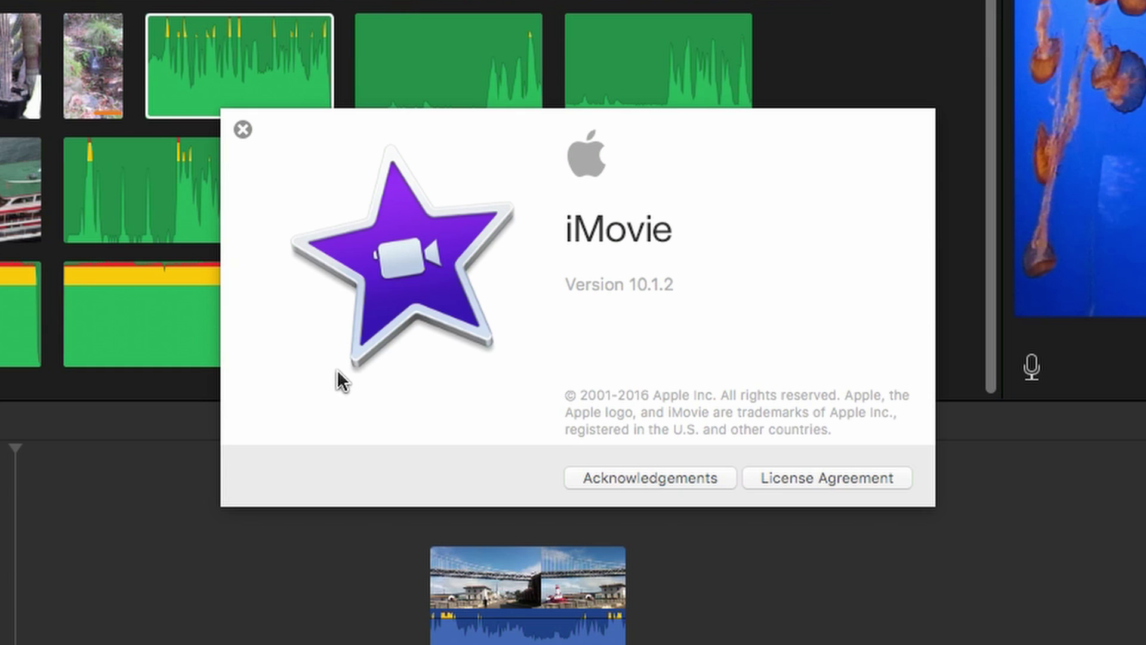
{"action": "left_click", "coordinate": [241, 131]}
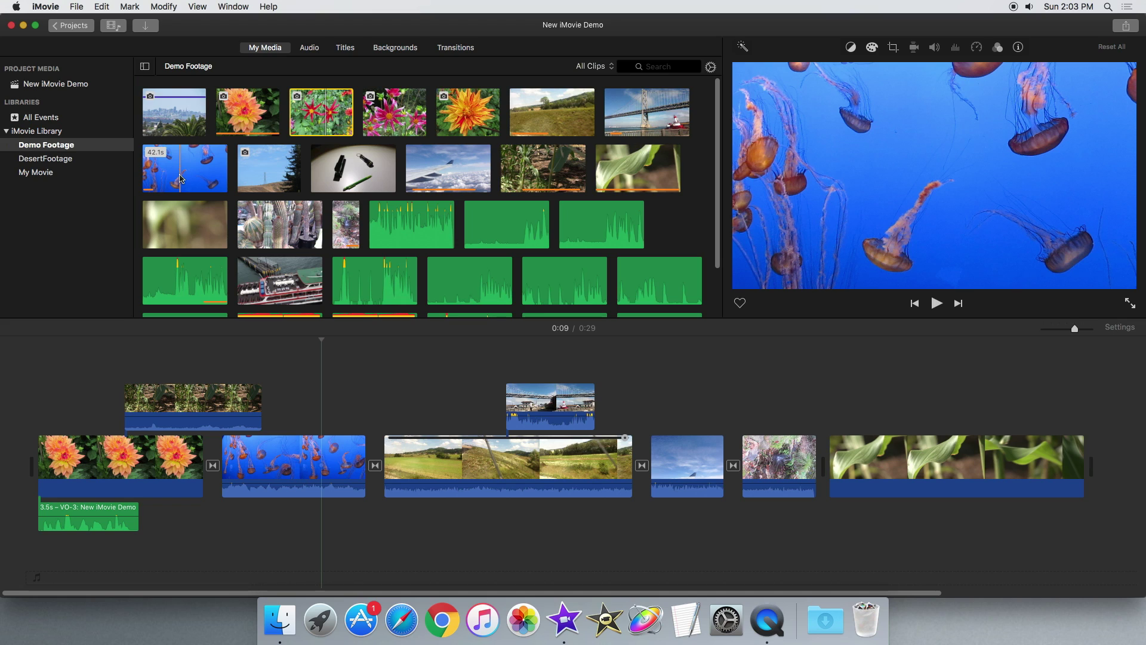
Preview the jellyfish and red dahlia clips, then mark a 17.3-second range of the jellyfish clip.
{"action": "left_click", "coordinate": [179, 177]}
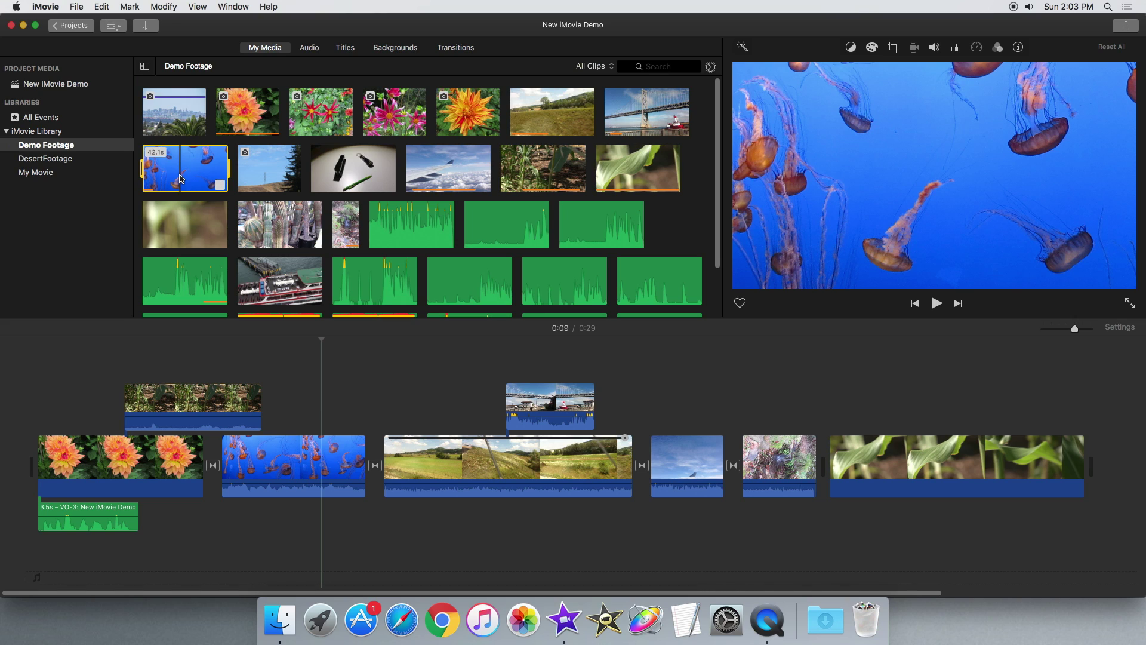
{"action": "left_click", "coordinate": [329, 112]}
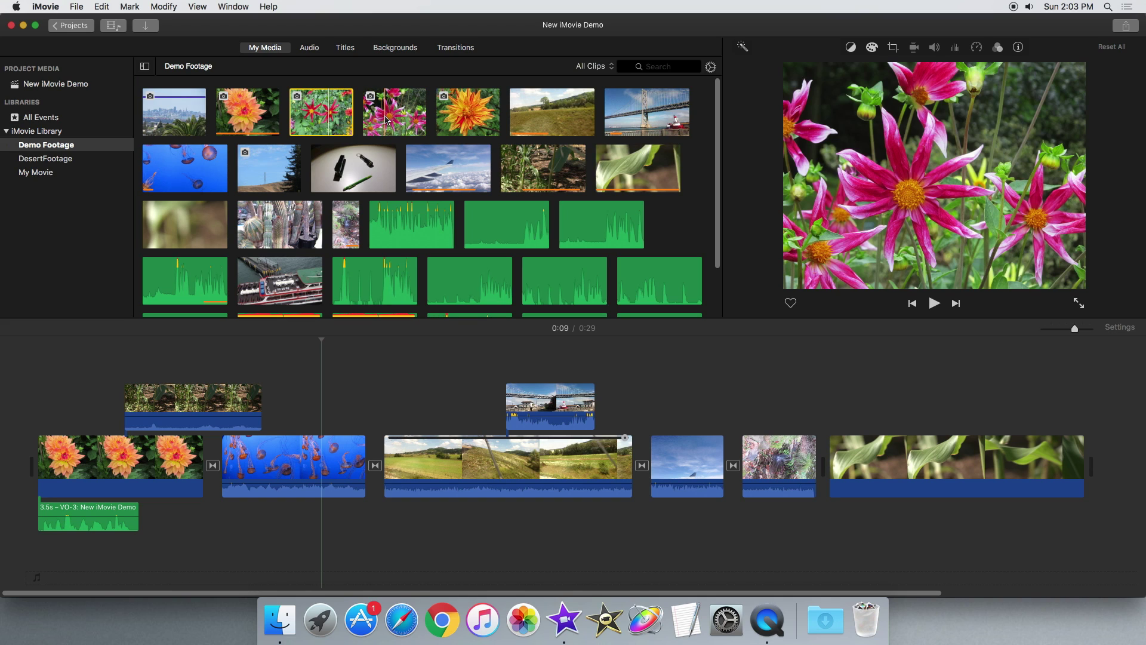
{"action": "left_click", "coordinate": [180, 178]}
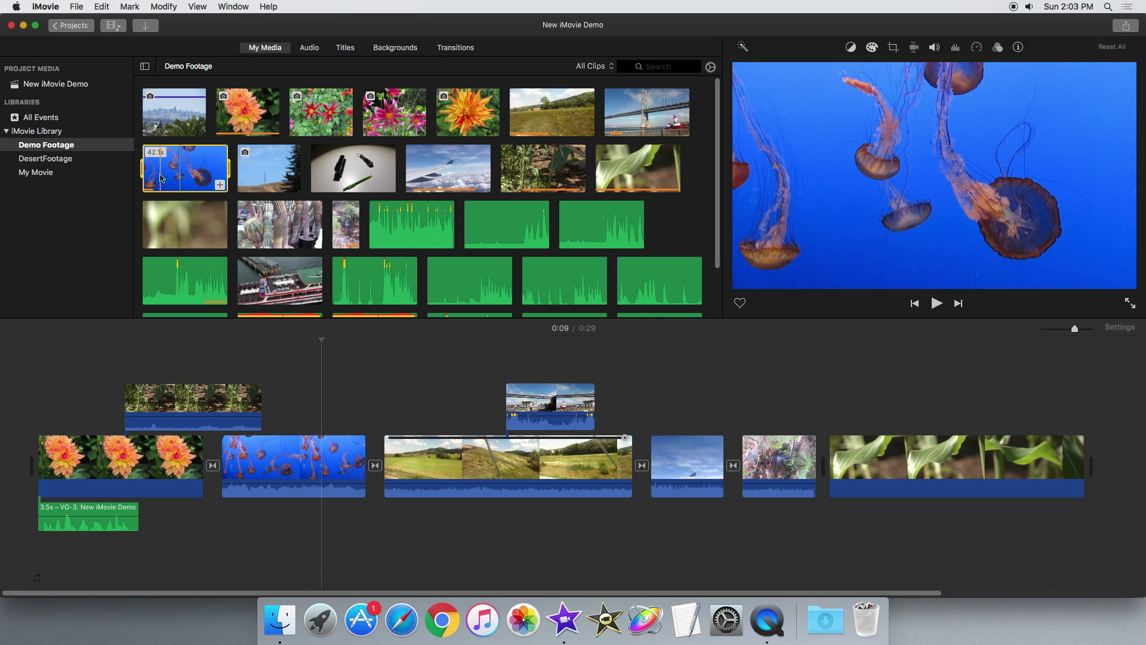
{"action": "left_click_drag", "start_coordinate": [161, 176], "coordinate": [196, 184]}
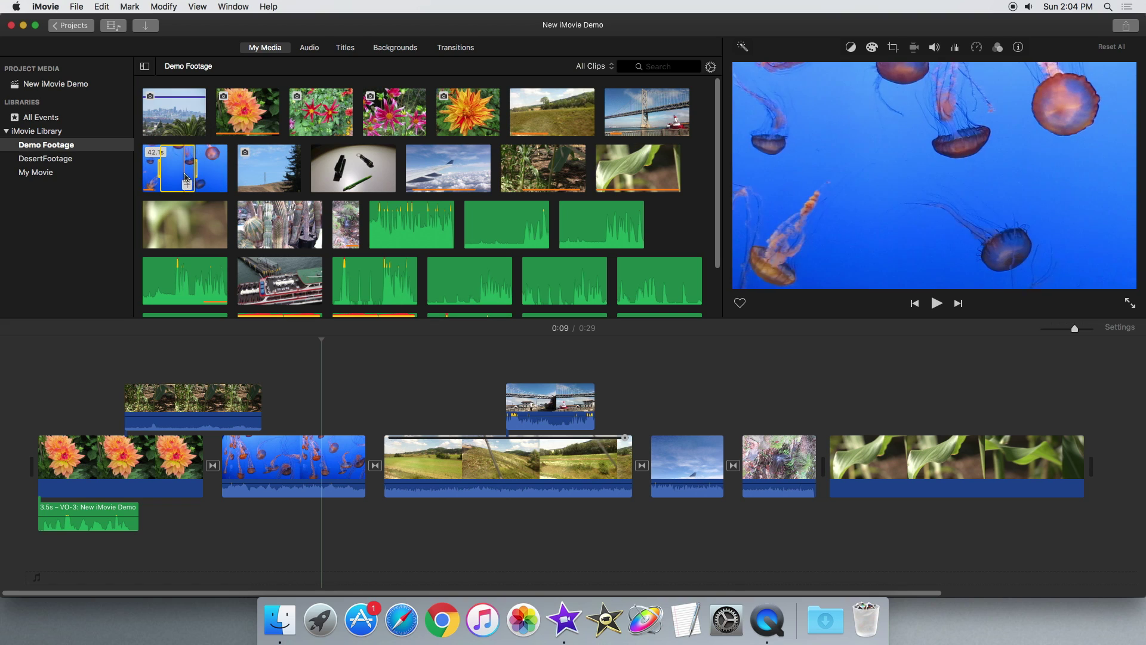
Return from the New iMovie Demo editor to the Projects browser.
{"action": "left_click", "coordinate": [72, 25]}
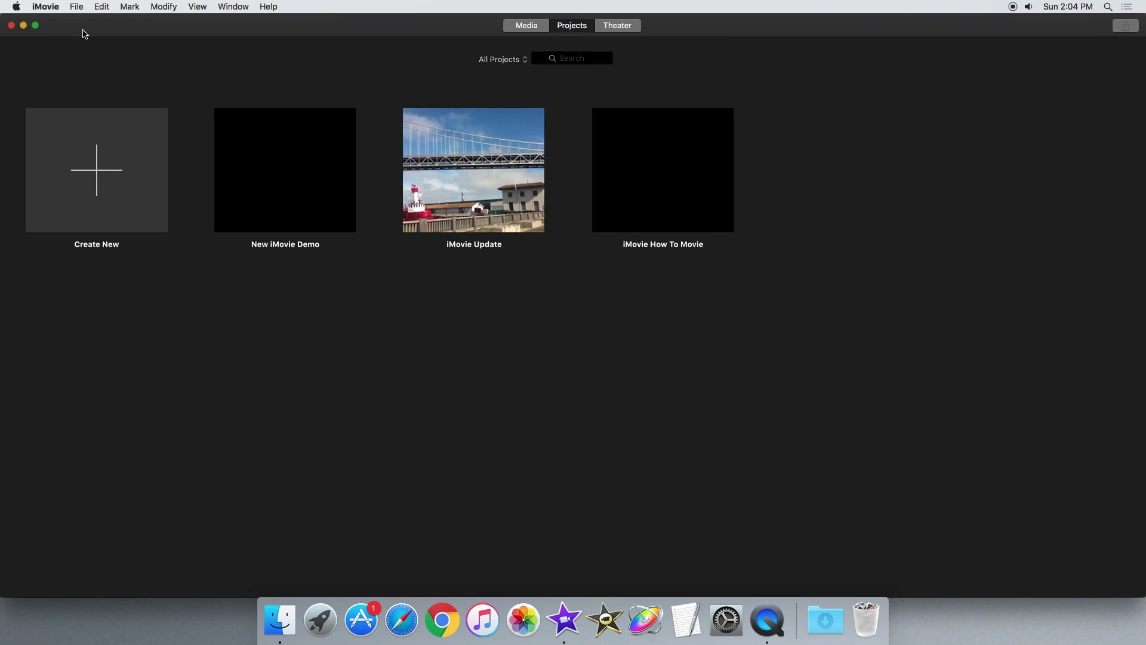
Create a new movie project and place the jellyfish clip in its empty timeline.
{"action": "left_click", "coordinate": [110, 178]}
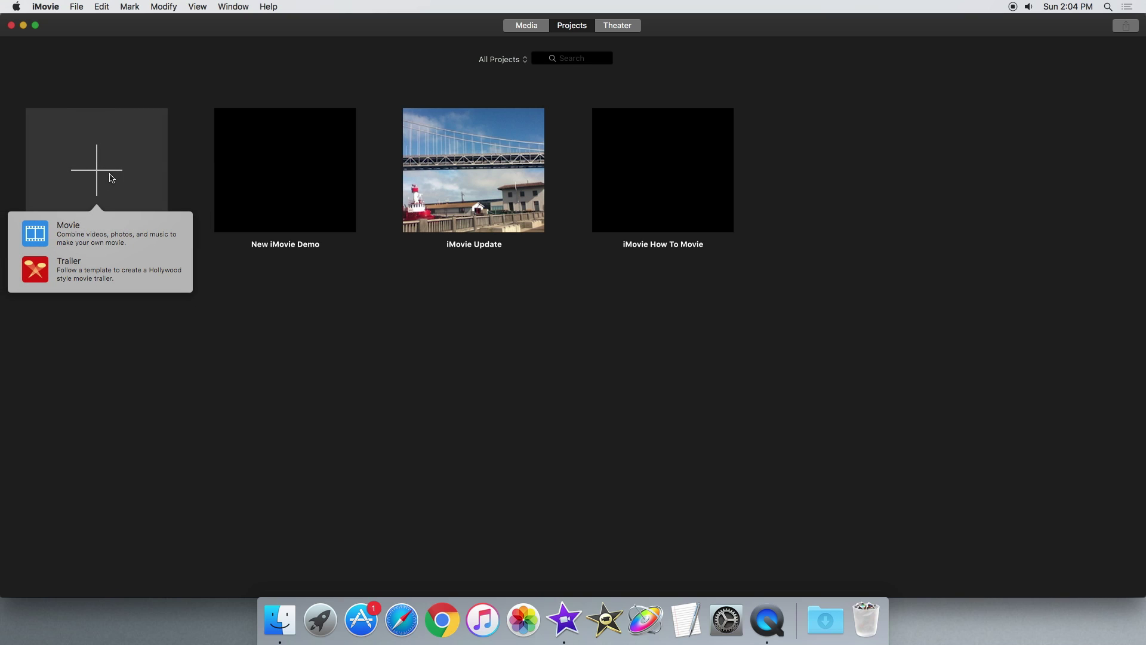
{"action": "left_click", "coordinate": [102, 241]}
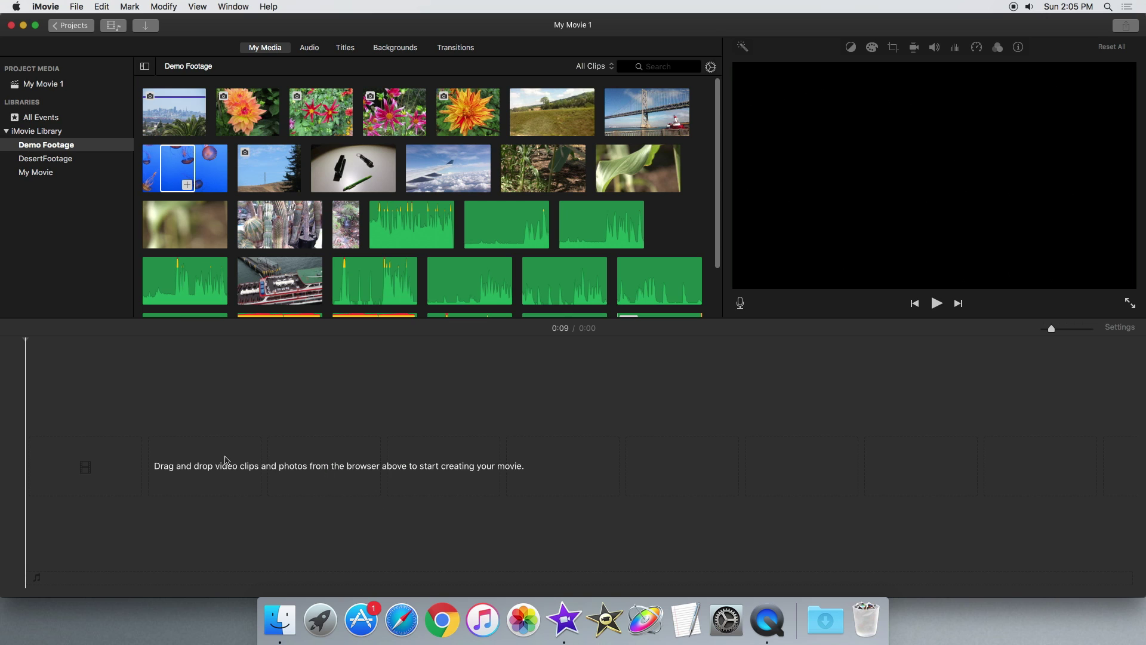
{"action": "left_click", "coordinate": [206, 170]}
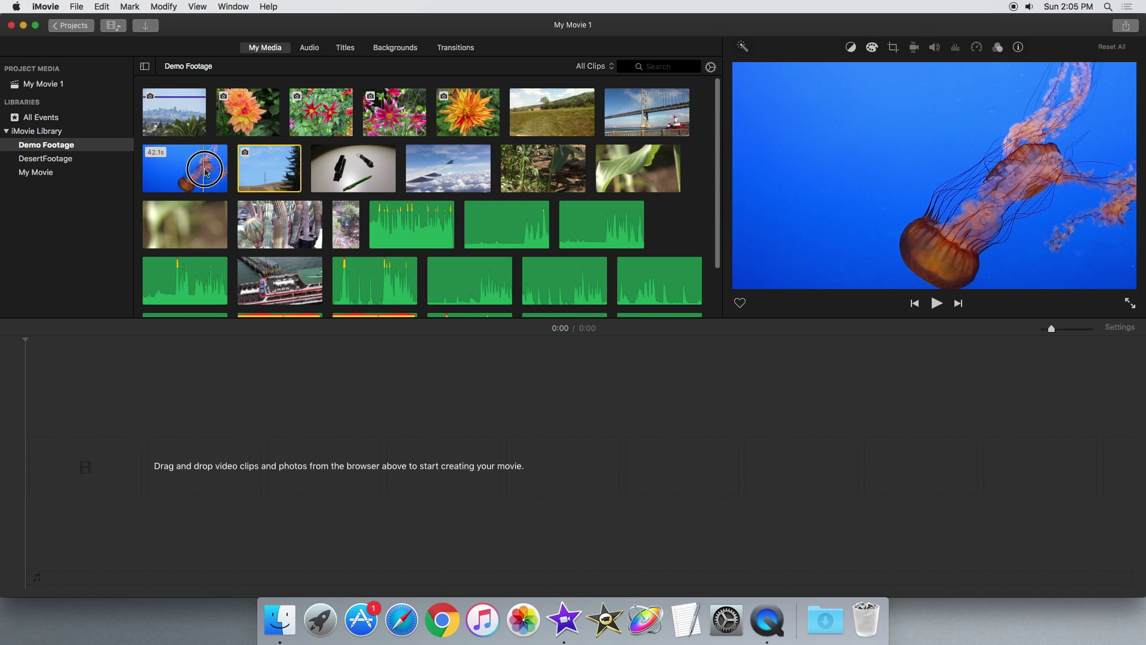
{"action": "left_click_drag", "start_coordinate": [209, 179], "coordinate": [311, 488]}
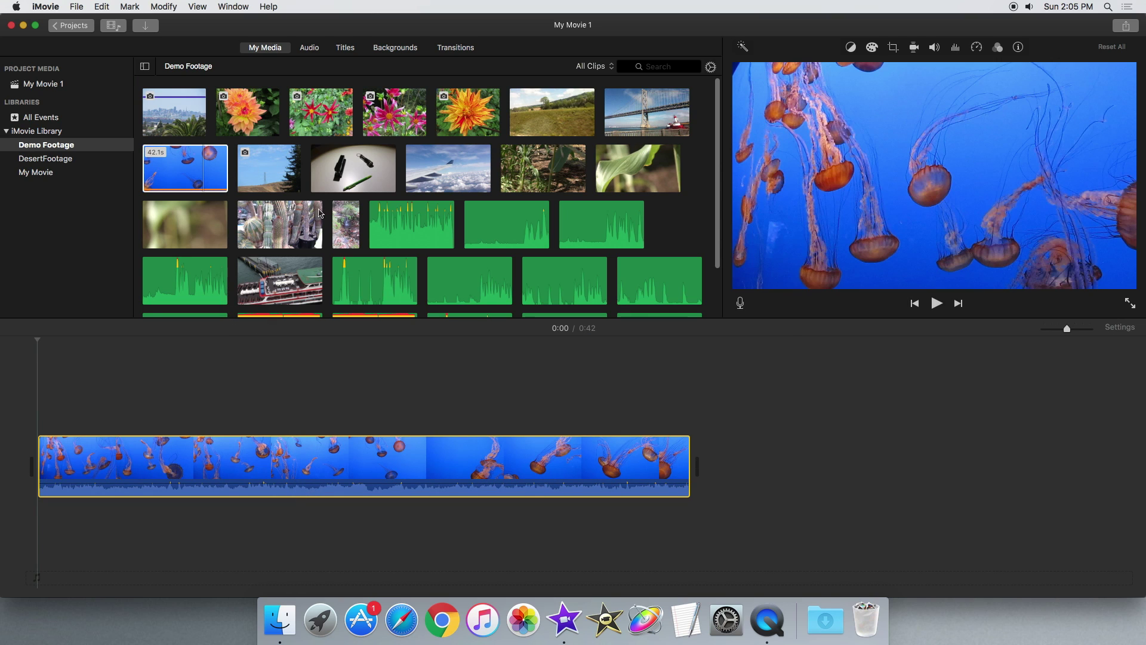
Append the airplane clip and then the bridge clip after the jellyfish clip.
{"action": "left_click", "coordinate": [560, 306]}
{"action": "left_click_drag", "start_coordinate": [560, 306], "coordinate": [775, 479]}
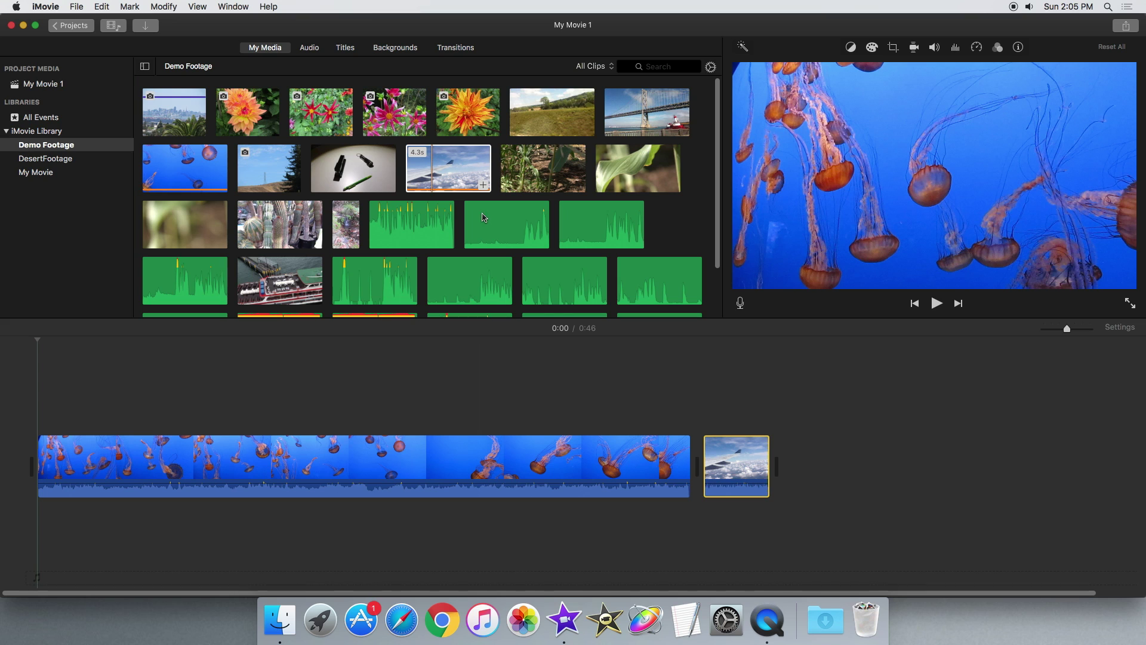
{"action": "left_click", "coordinate": [644, 119]}
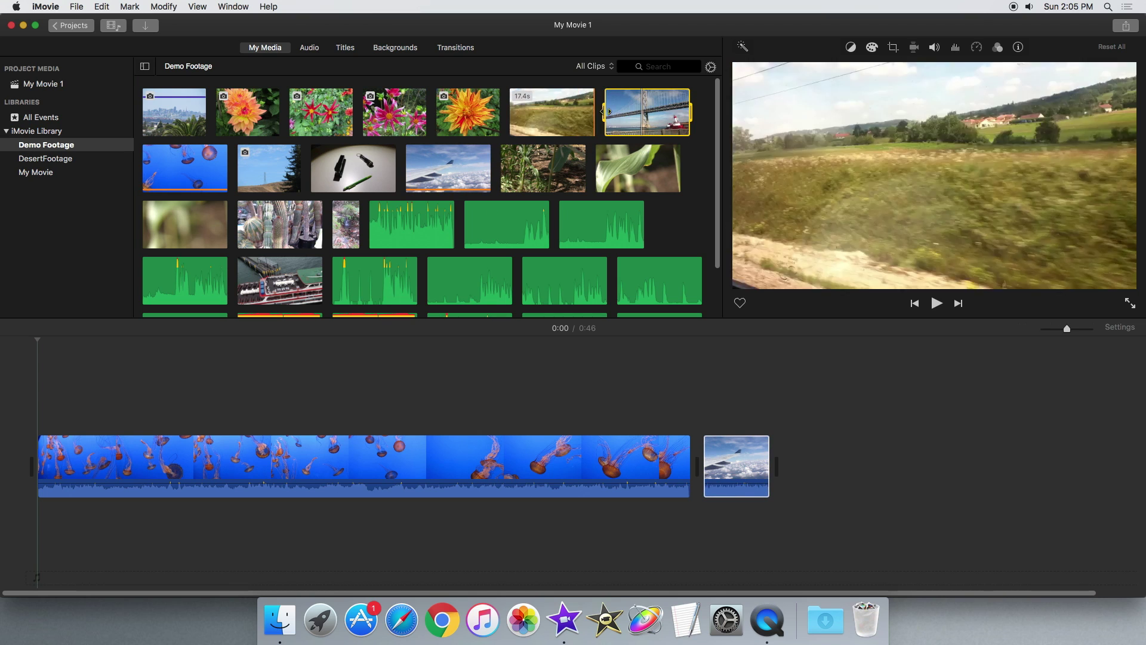
{"action": "left_click_drag", "start_coordinate": [648, 117], "coordinate": [885, 478]}
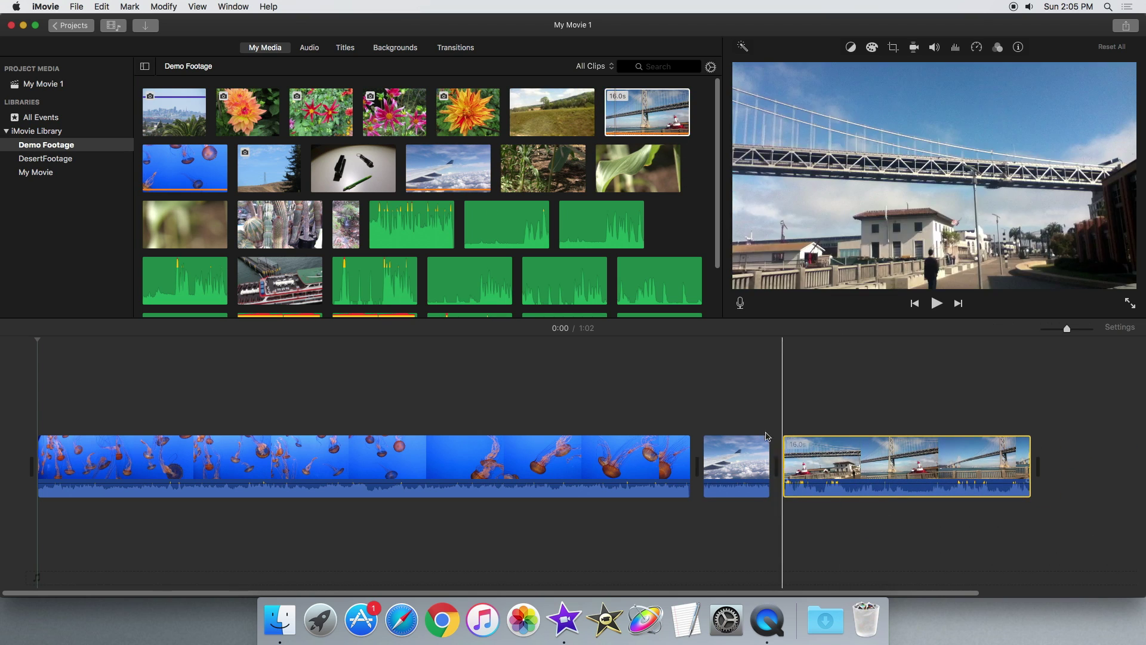
Trim the end of the jellyfish clip so My Movie 1 runs 0:46.
{"action": "left_click", "coordinate": [603, 470]}
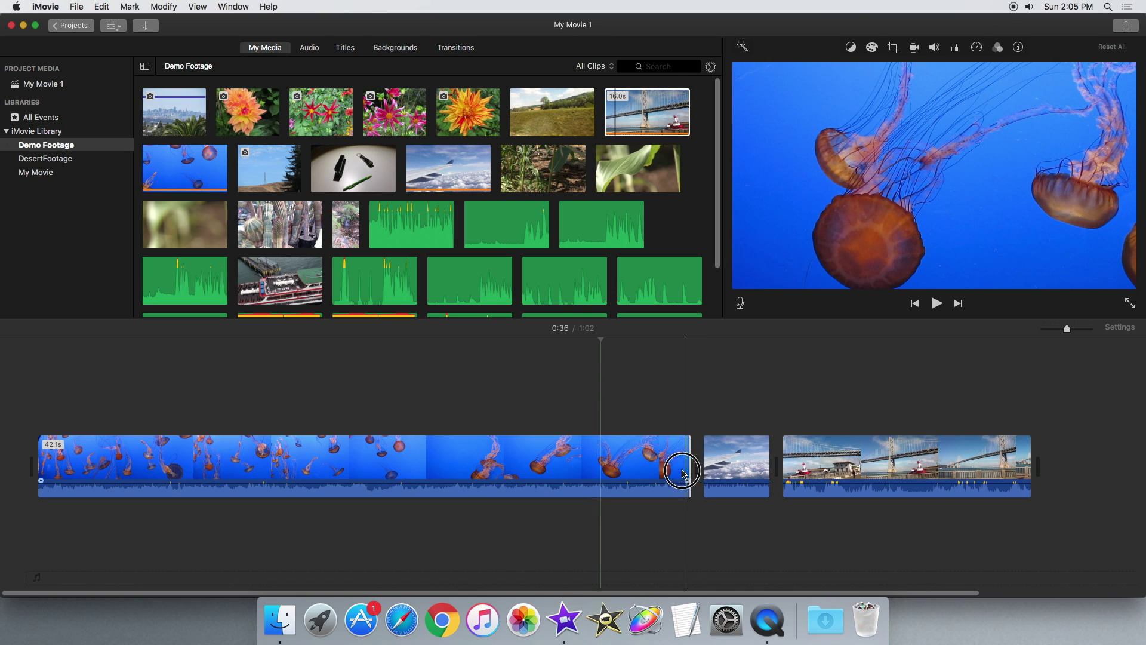
{"action": "left_click_drag", "start_coordinate": [688, 468], "coordinate": [440, 455]}
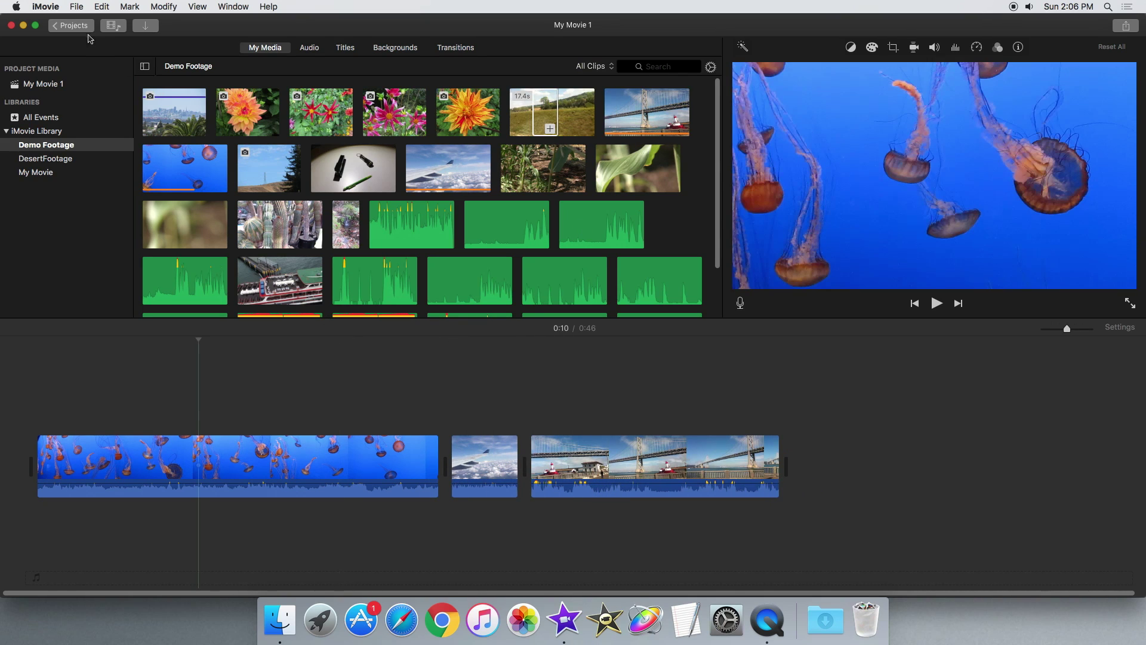
Name the movie 'test project' while returning to the Projects browser.
{"action": "left_click", "coordinate": [71, 25]}
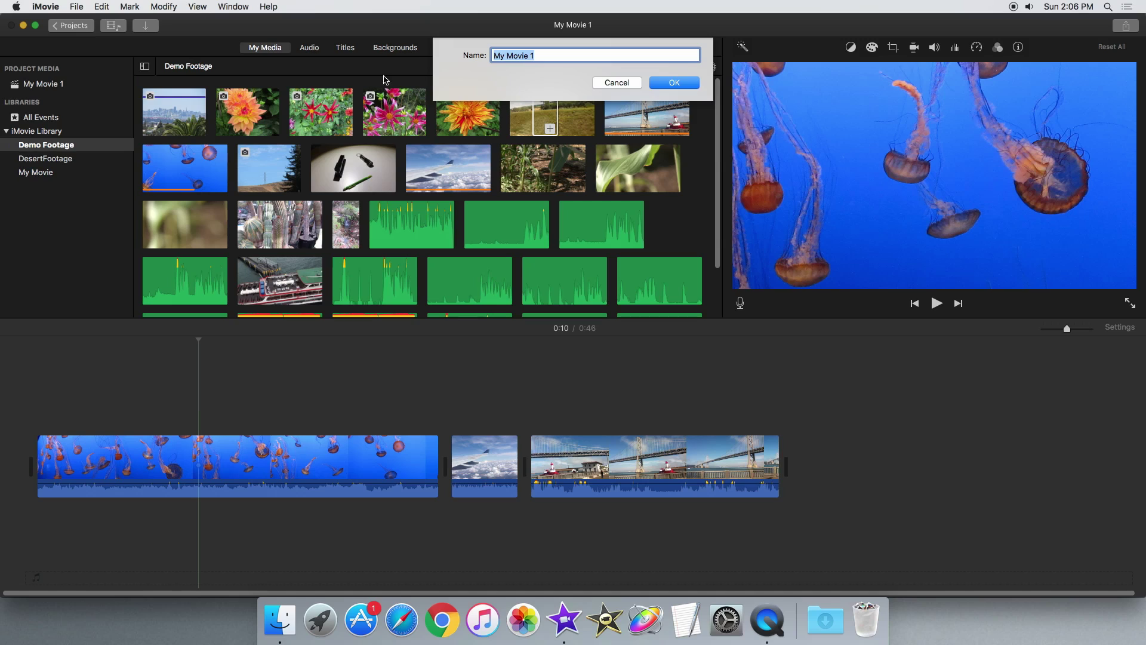
{"action": "type", "text": "test project"}
{"action": "key", "text": "Return"}
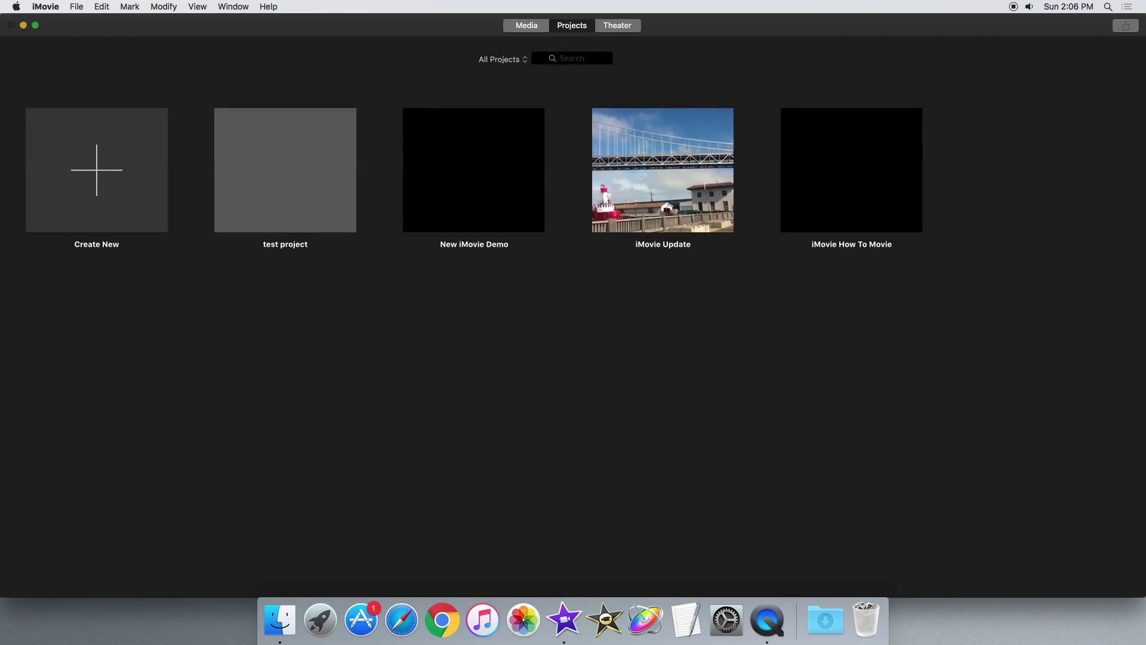
{"action": "mouse_move", "coordinate": [322, 148]}
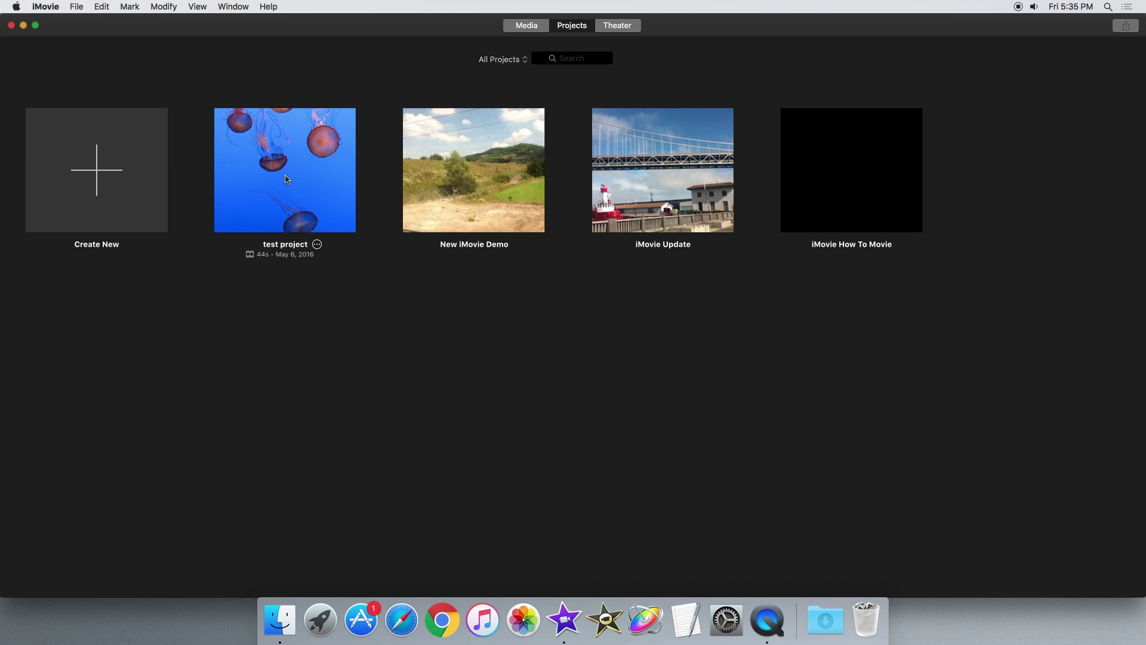
Open test project and apply the Filmstrip theme from its project settings.
{"action": "left_click", "coordinate": [280, 178]}
{"action": "double_click", "coordinate": [280, 177]}
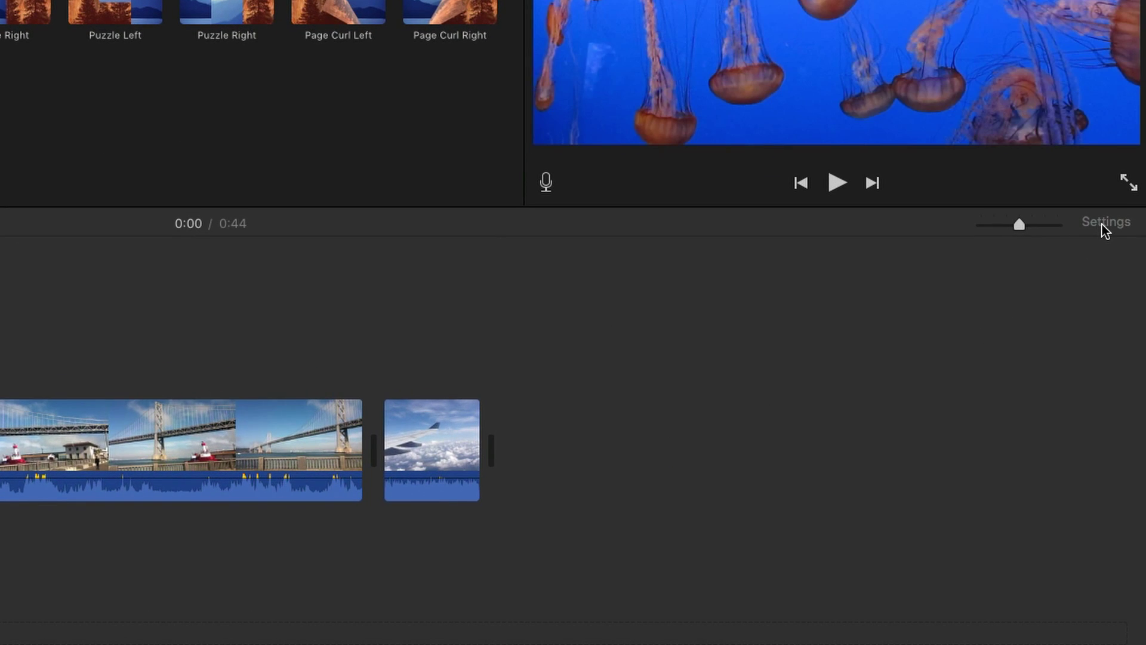
{"action": "left_click", "coordinate": [1103, 227]}
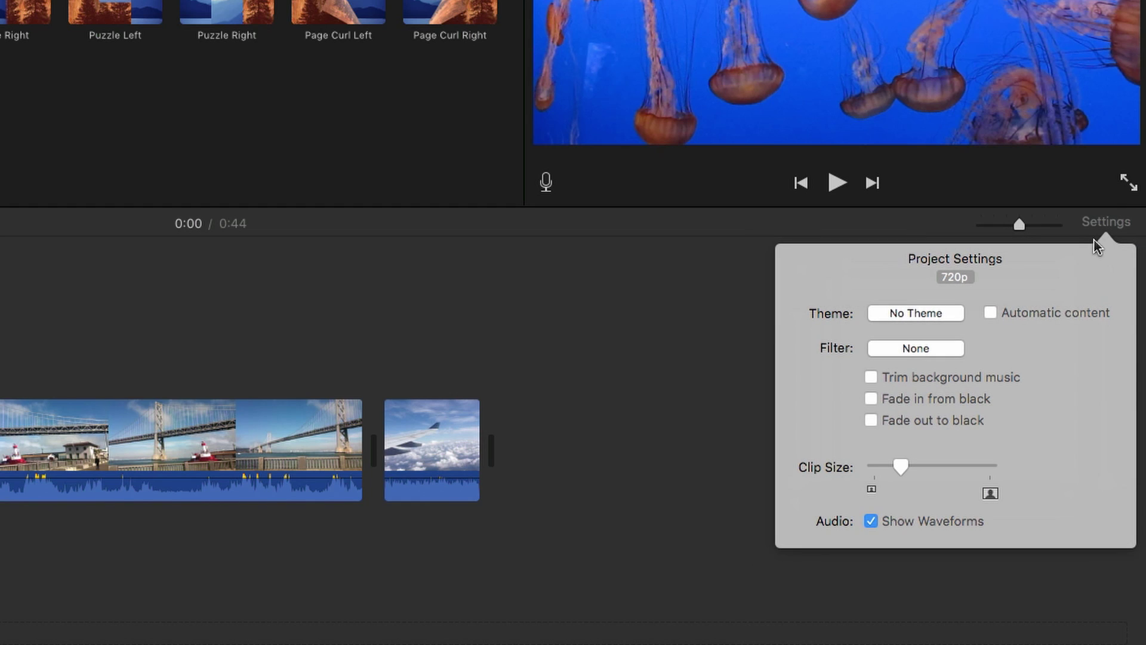
{"action": "left_click", "coordinate": [929, 313]}
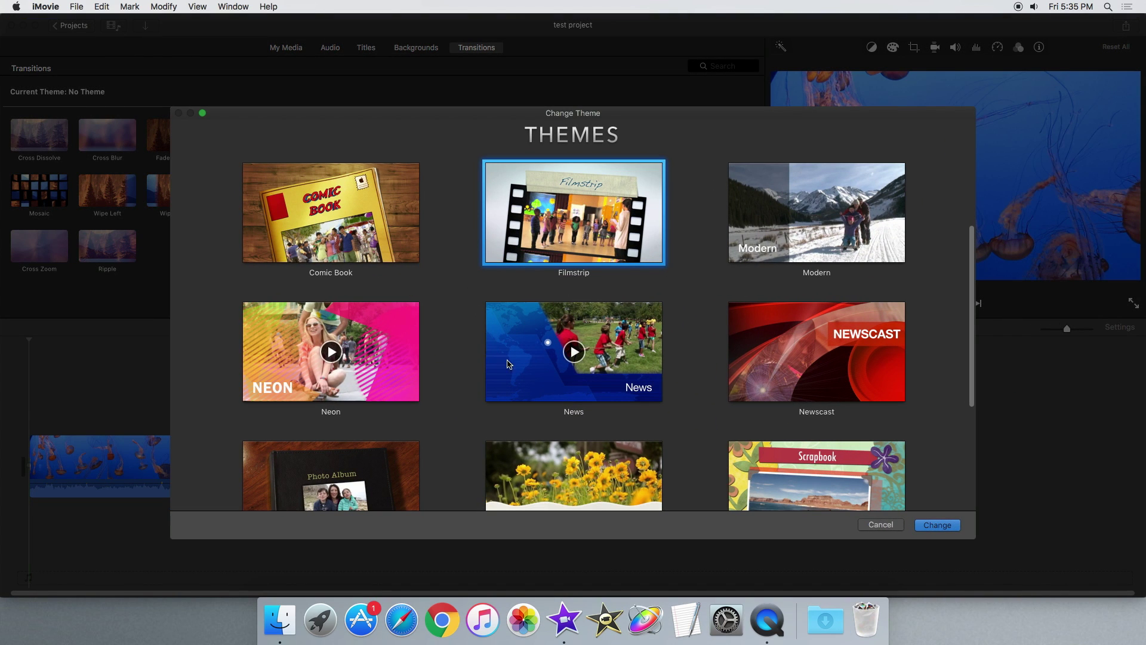
{"action": "scroll", "coordinate": [525, 337], "scroll_direction": "down", "scroll_amount": 5}
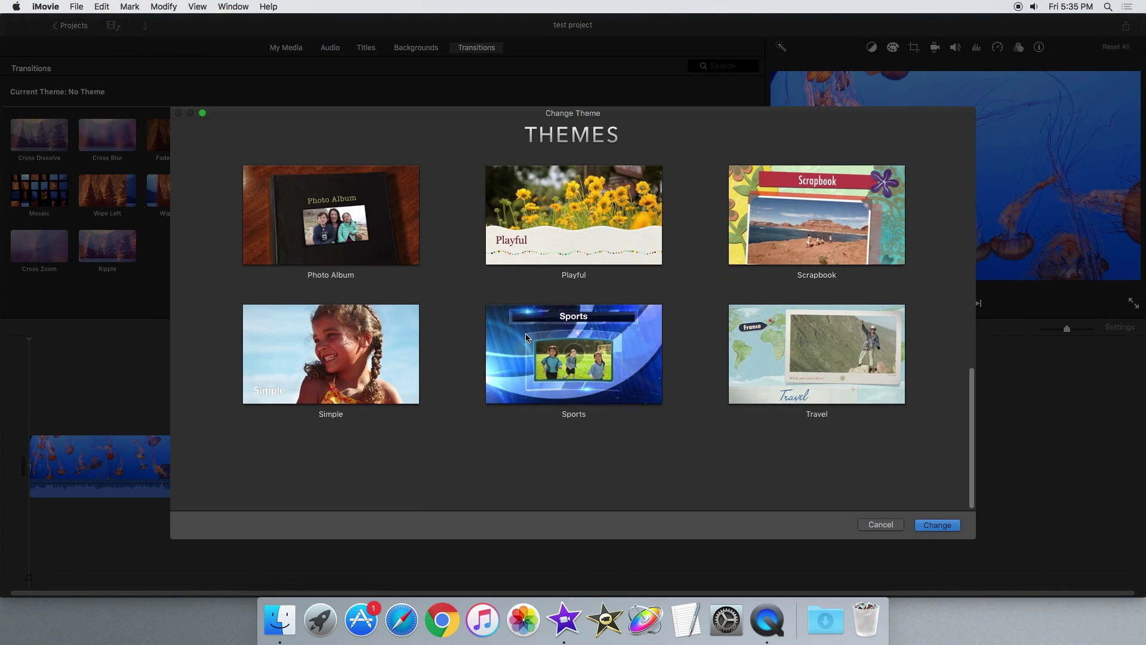
{"action": "scroll", "coordinate": [525, 337], "scroll_direction": "up", "scroll_amount": 5}
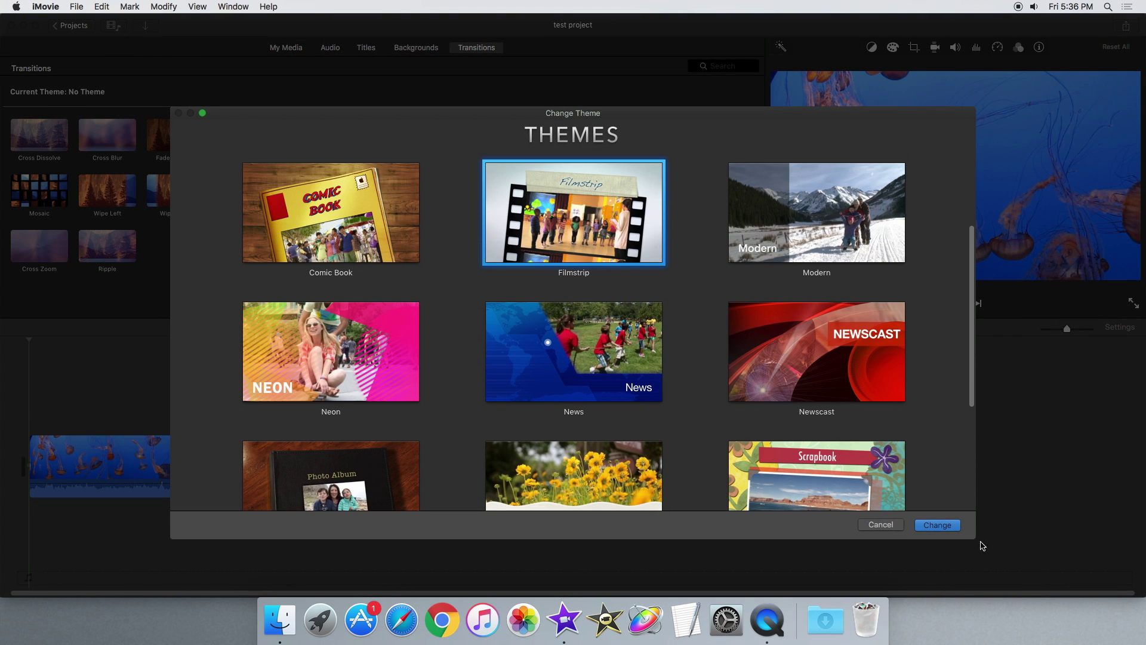
{"action": "left_click", "coordinate": [937, 524]}
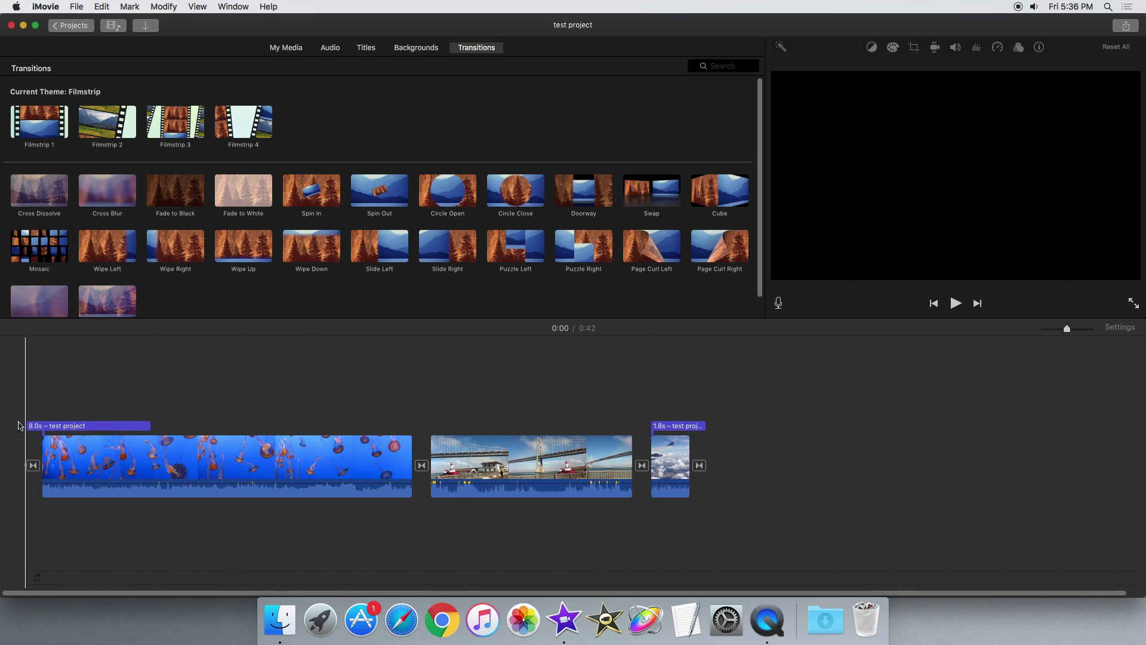
Play back the Filmstrip-themed test project.
{"action": "key", "text": "space"}
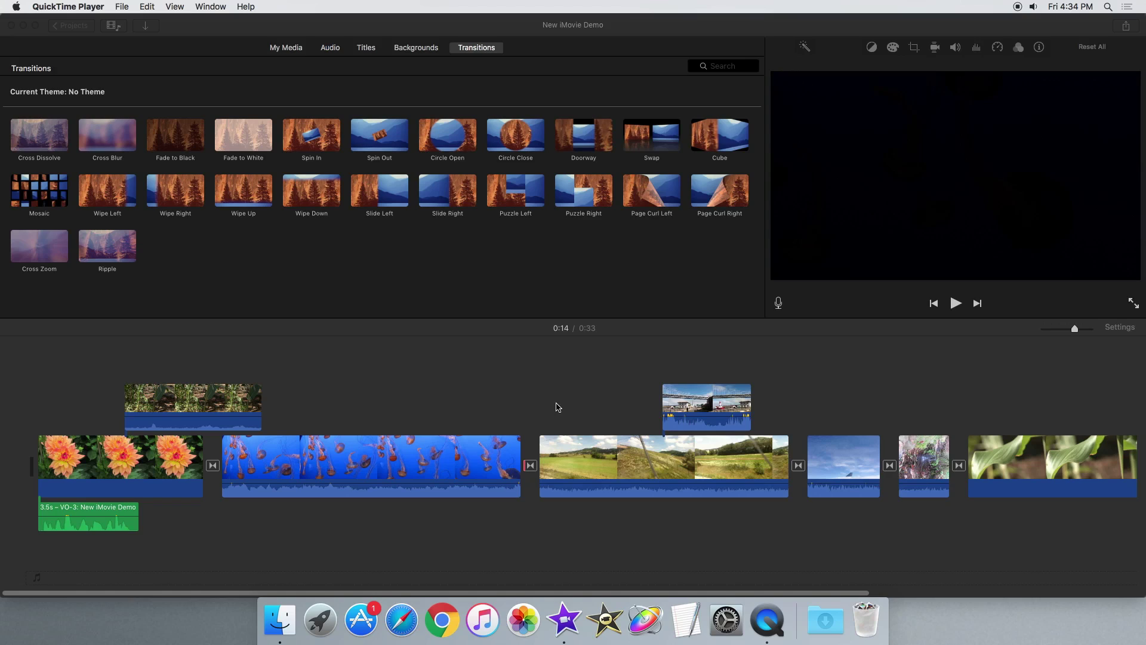
{"action": "left_click", "coordinate": [534, 425]}
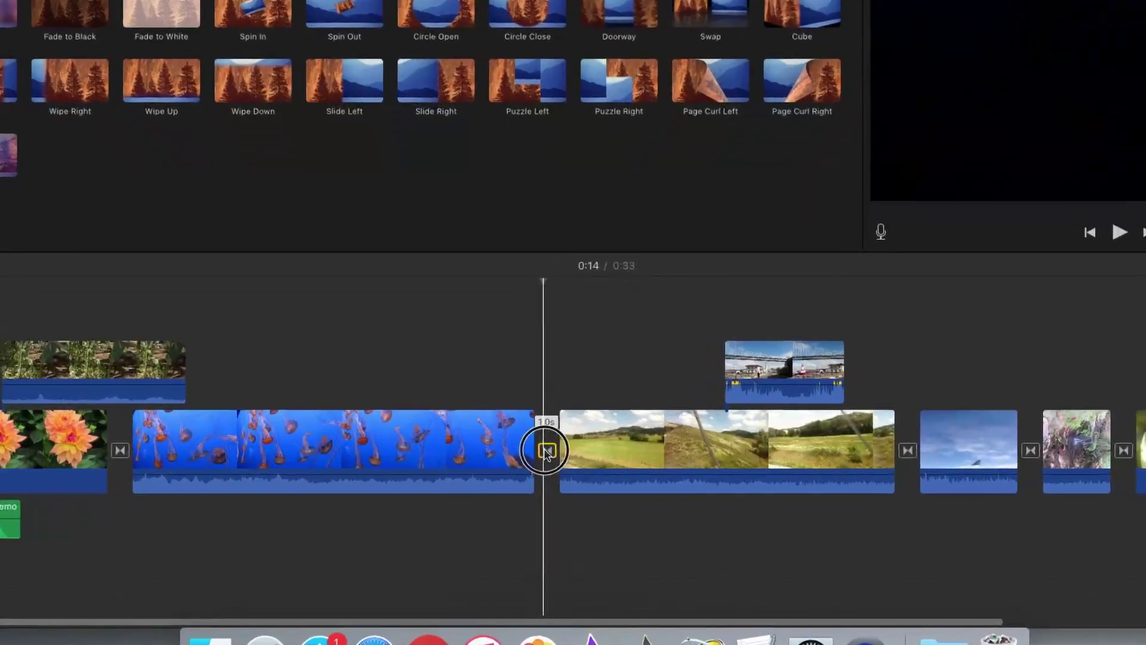
{"action": "double_click", "coordinate": [530, 465]}
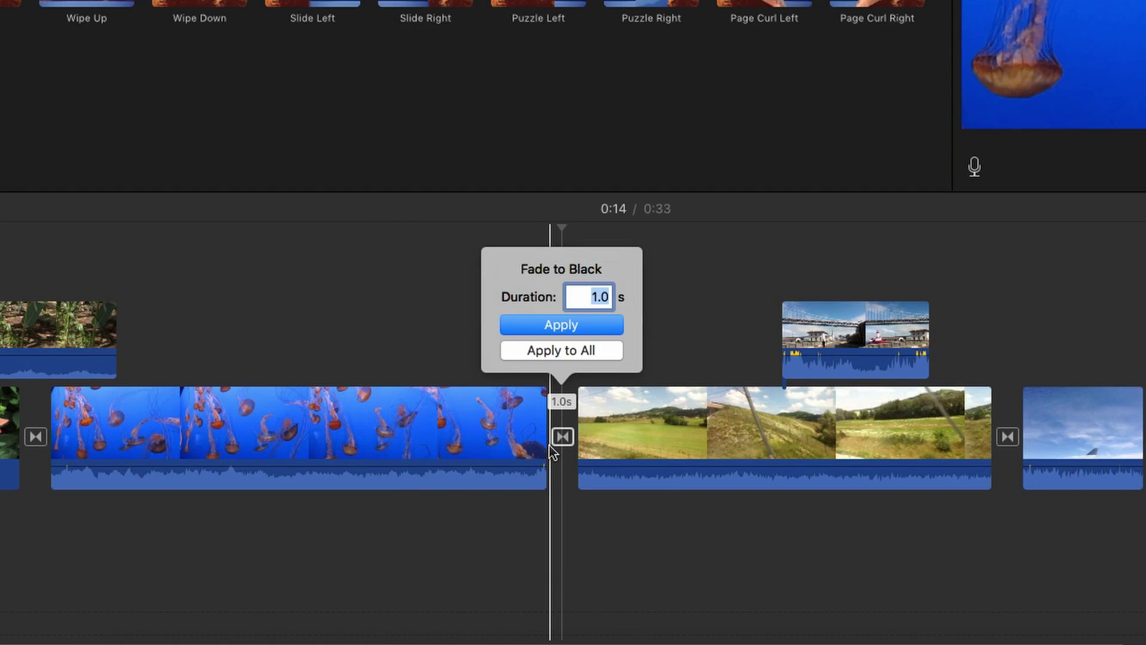
{"action": "type", "text": "1.5"}
{"action": "key", "text": "Return"}
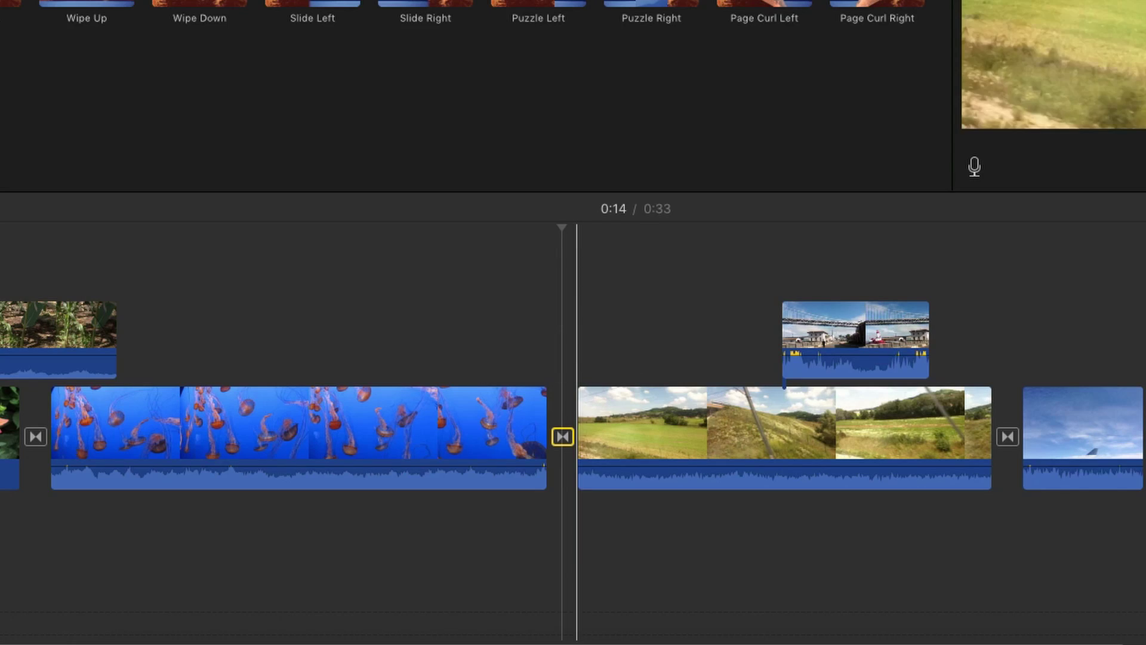
{"action": "double_click", "coordinate": [562, 436]}
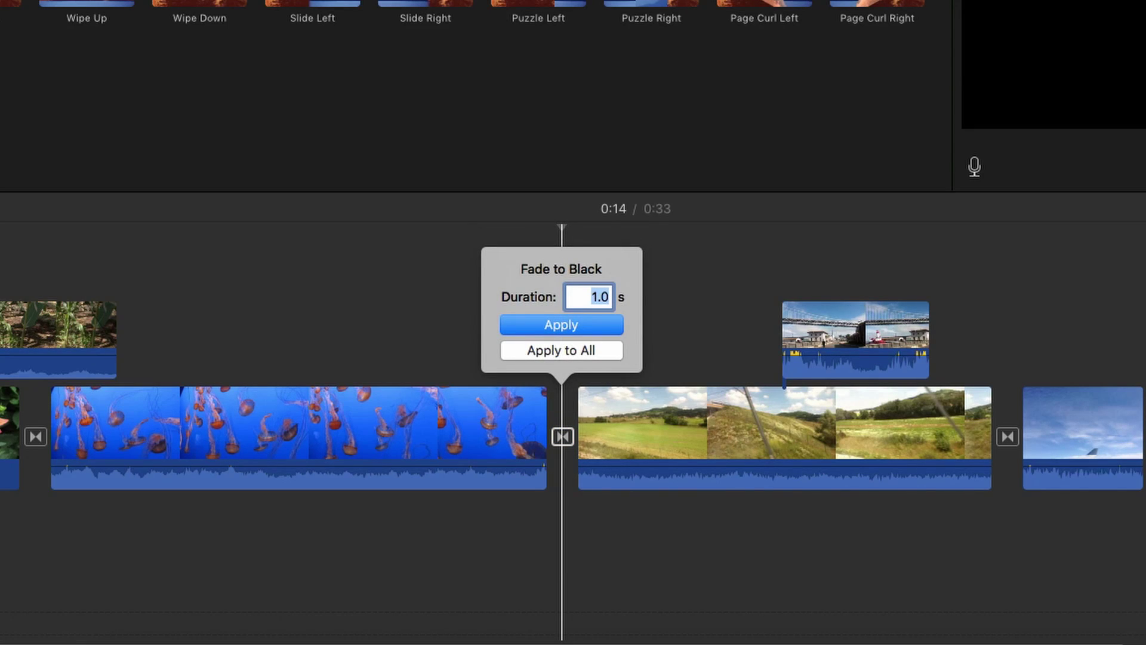
{"action": "key", "text": "Return"}
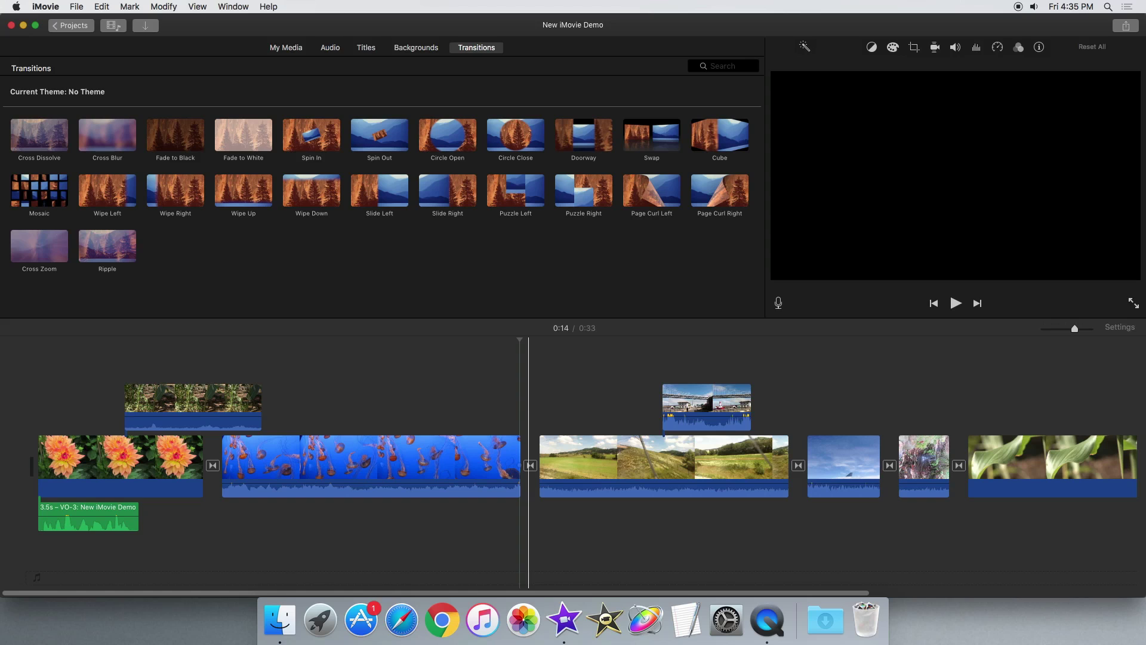
Lengthen the jellyfish-to-field transition in the Precision Editor, leaving the timeline at 0:32.
{"action": "double_click", "coordinate": [530, 465]}
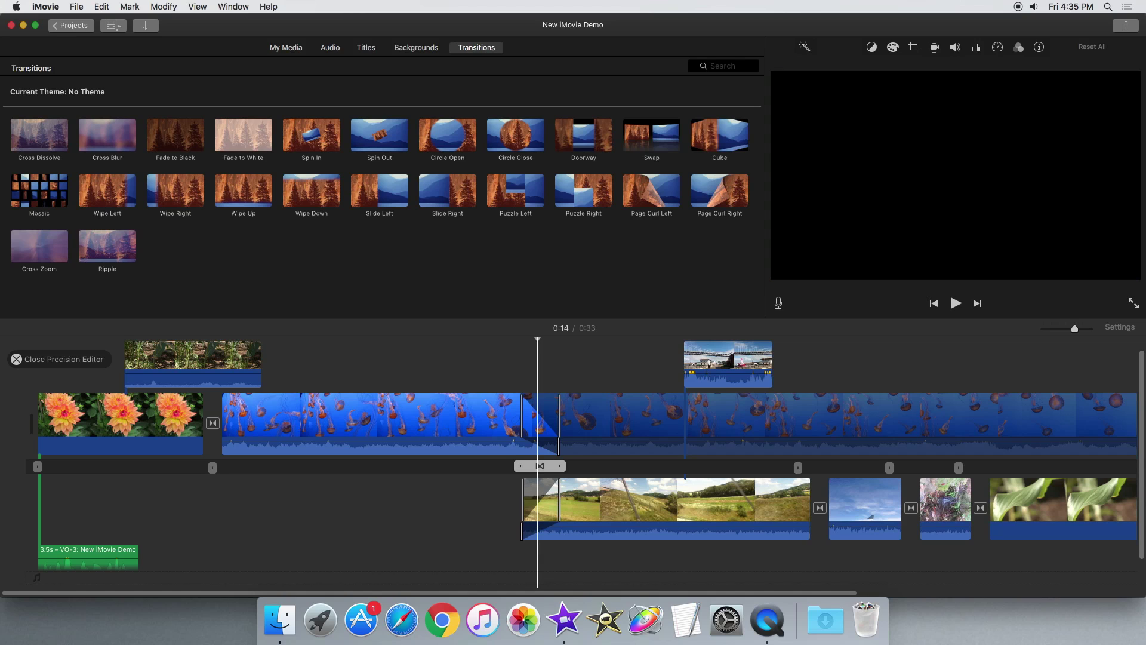
{"action": "left_click_drag", "start_coordinate": [559, 465], "coordinate": [597, 465]}
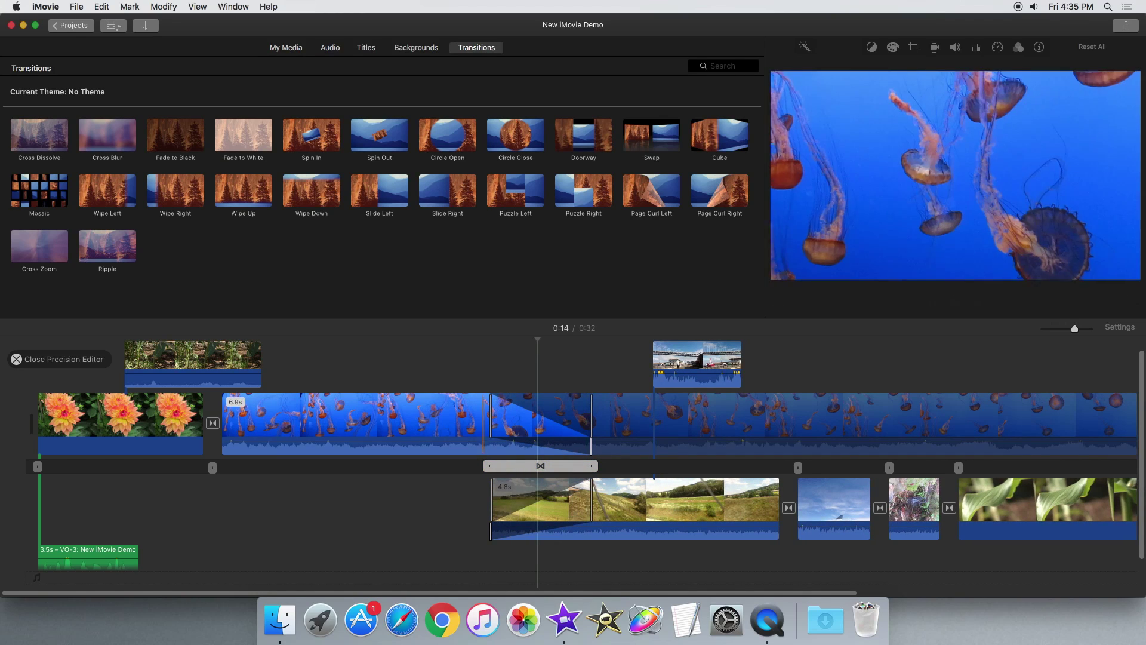
{"action": "left_click", "coordinate": [16, 359]}
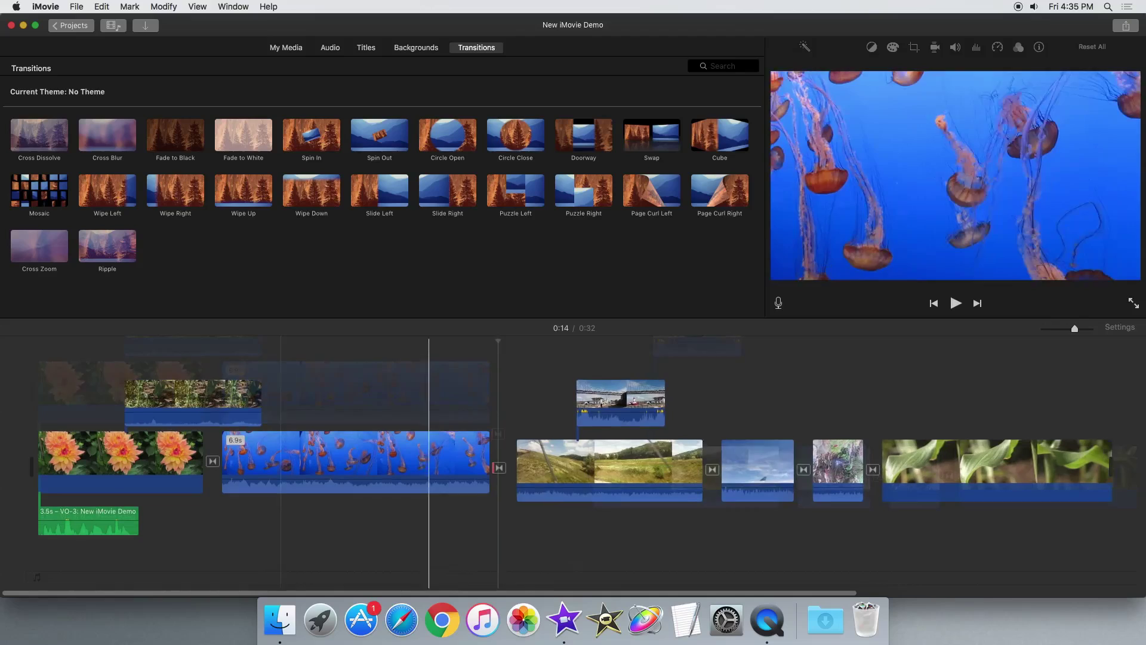